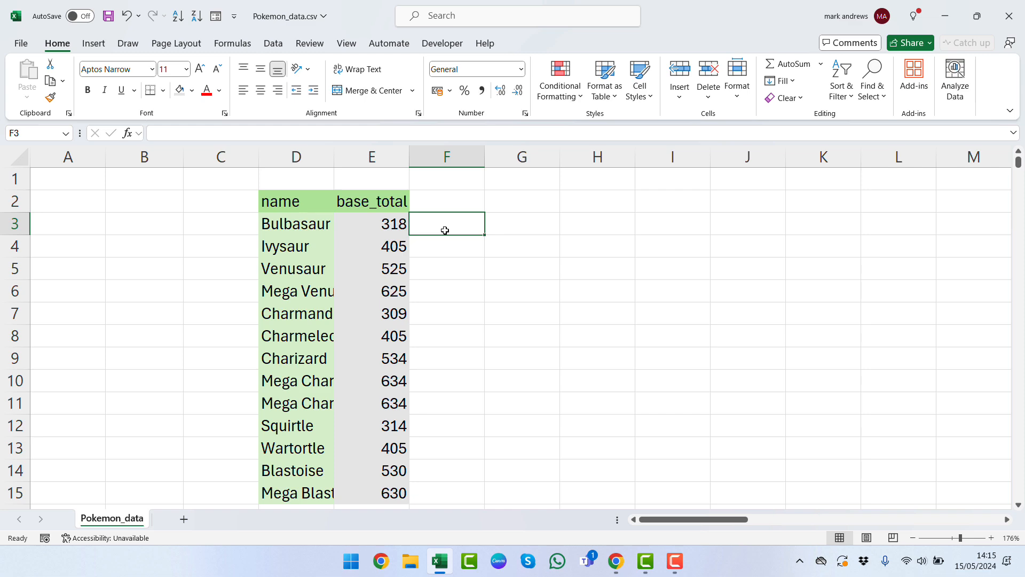
- Start an IF formula in F3 that references cell E3
text(=)
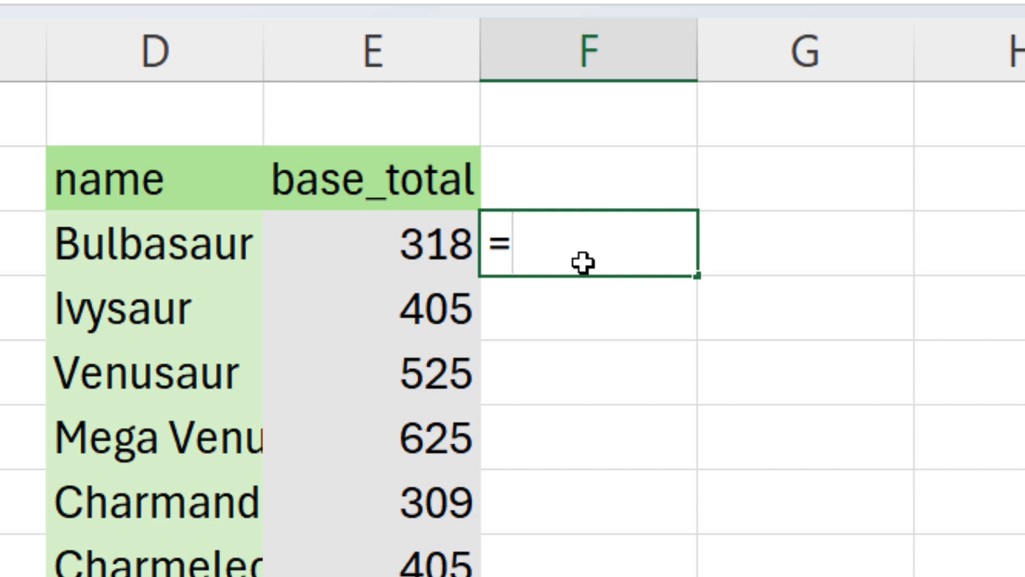
text(if)
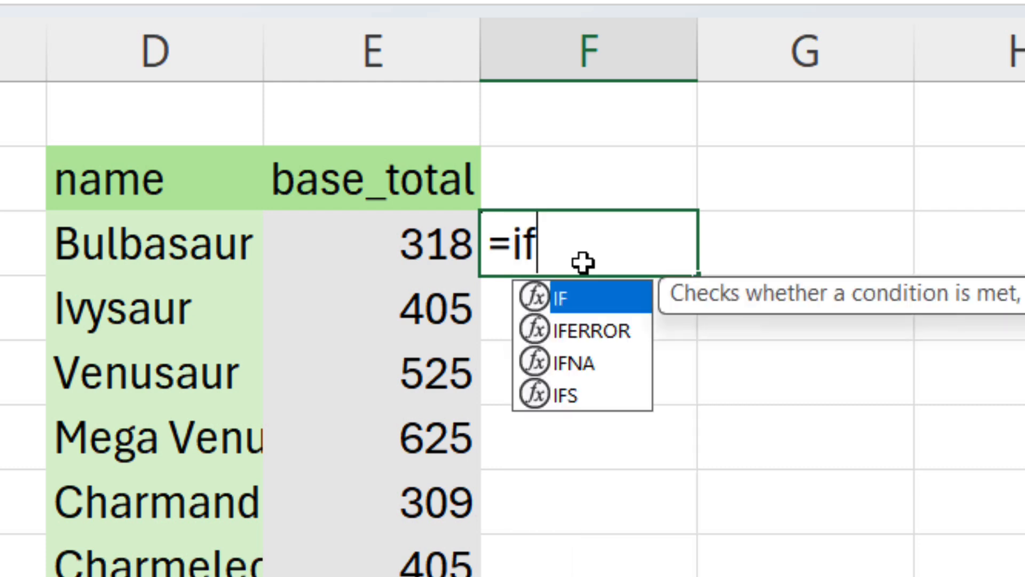
key(Tab)
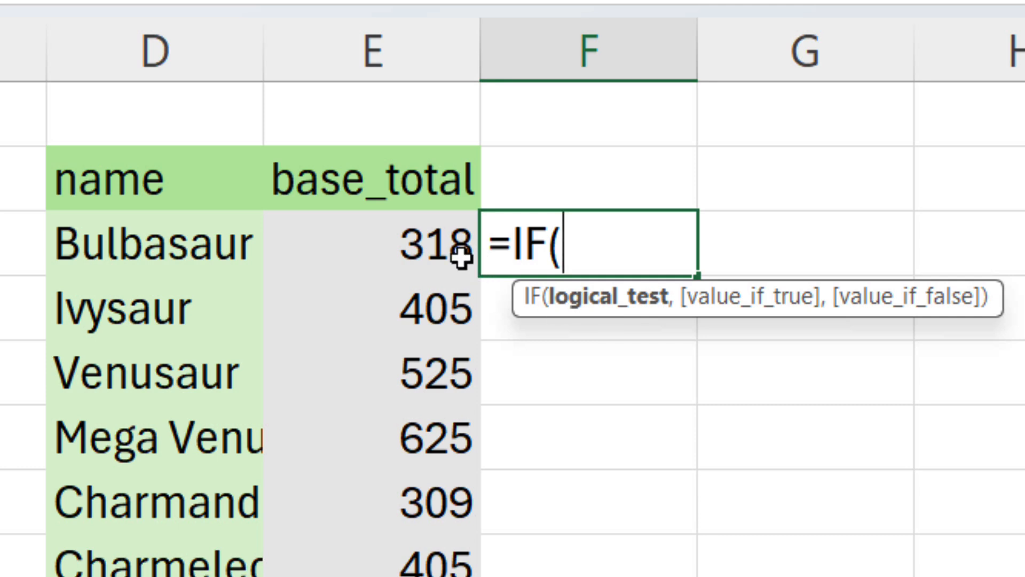
click(427, 245)
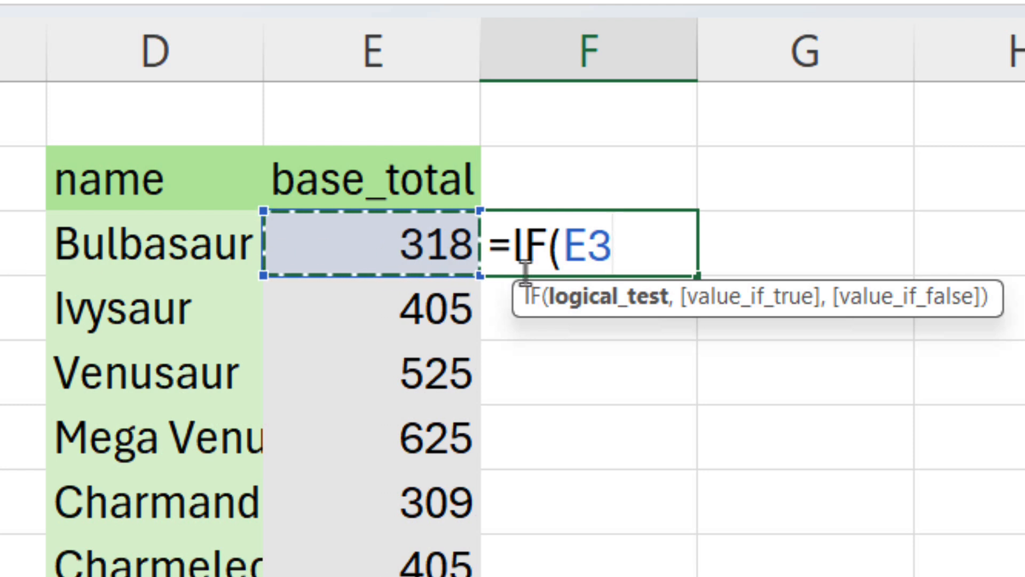
text(>)
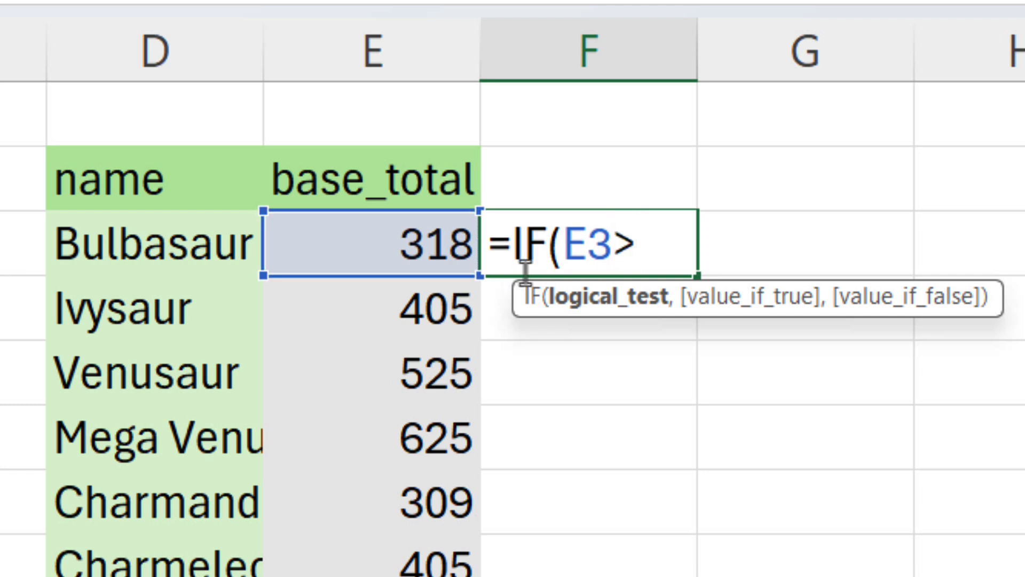
text(450)
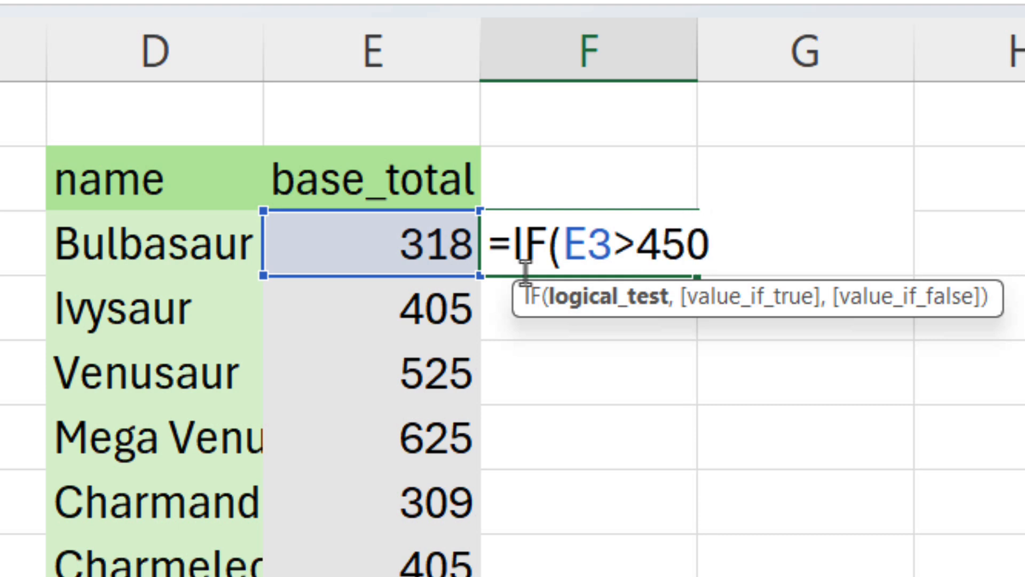
key(BackSpace)
key(BackSpace)
key(BackSpace)
key(BackSpace)
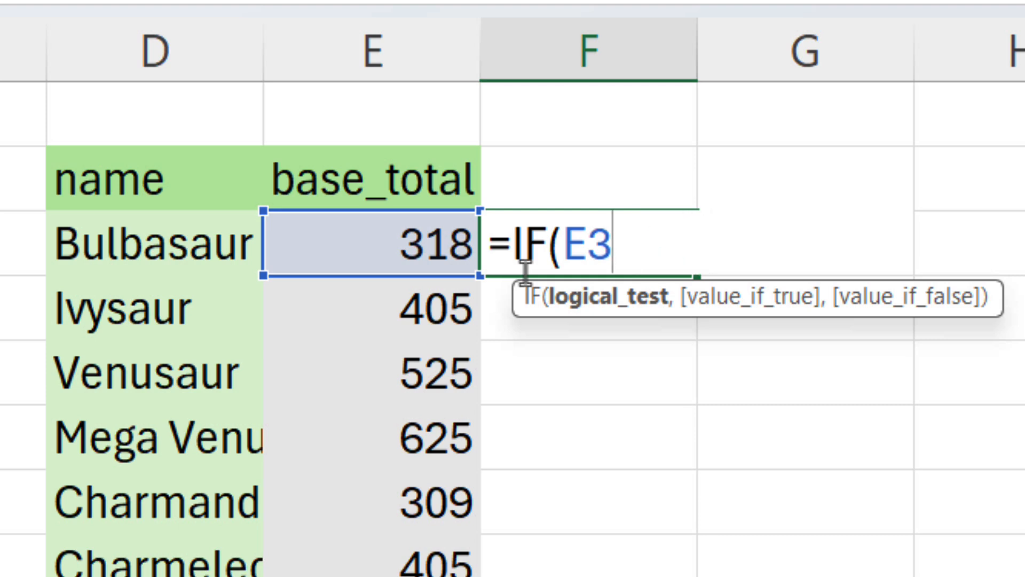
- Make the IF condition test whether E3 is greater than or equal to 450
text(<)
key(BackSpace)
text(=)
key(BackSpace)
text(>=)
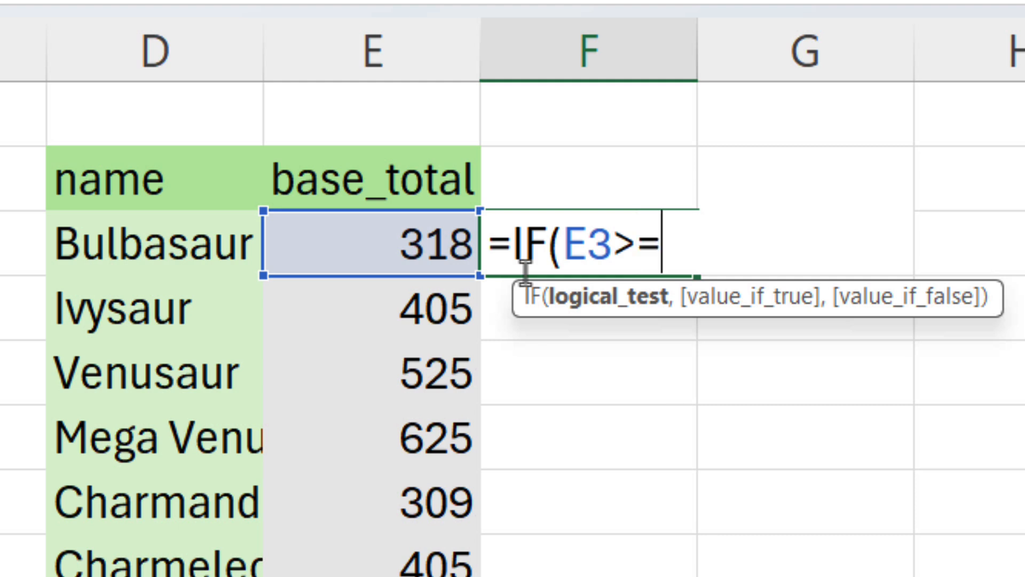
text(450)
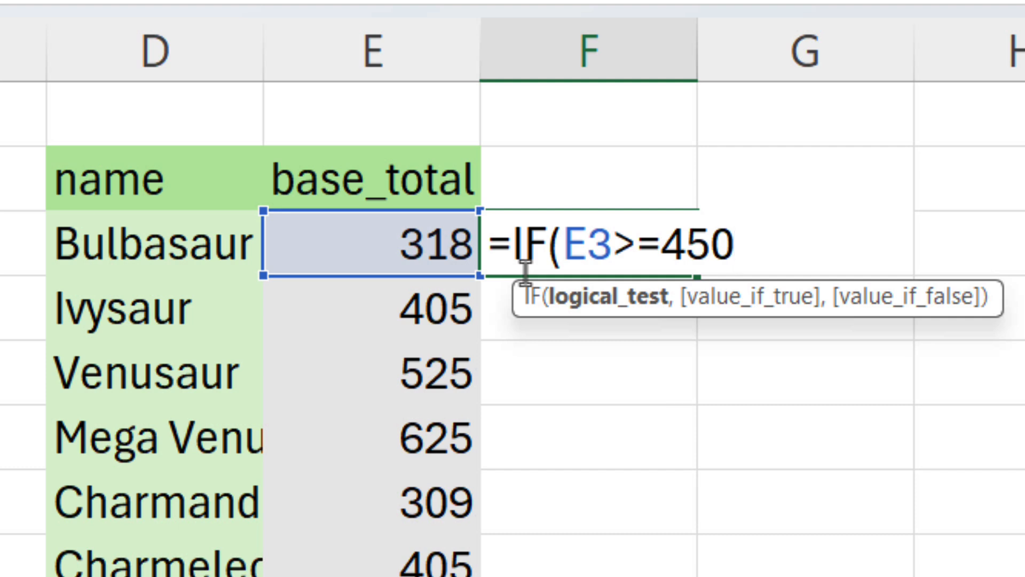
text(,)
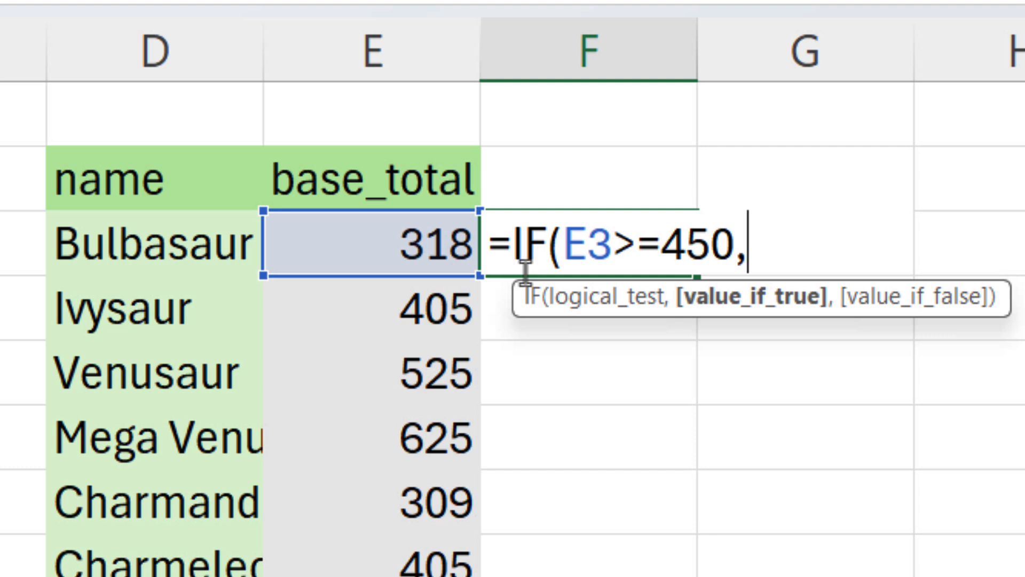
- Complete the formula to return "True" if met and "False" otherwise, and enter it
text(")
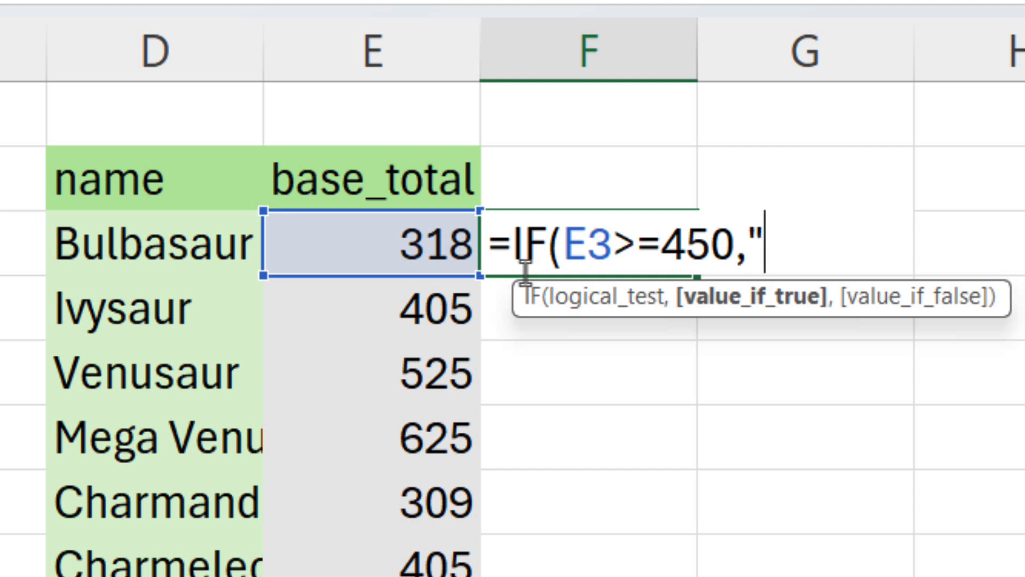
text(Tr)
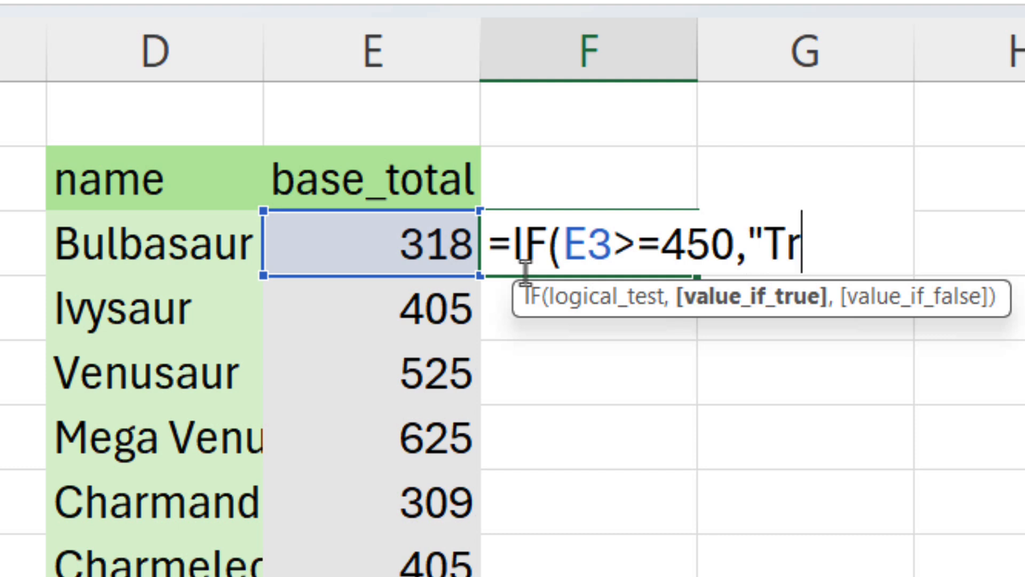
text(ue")
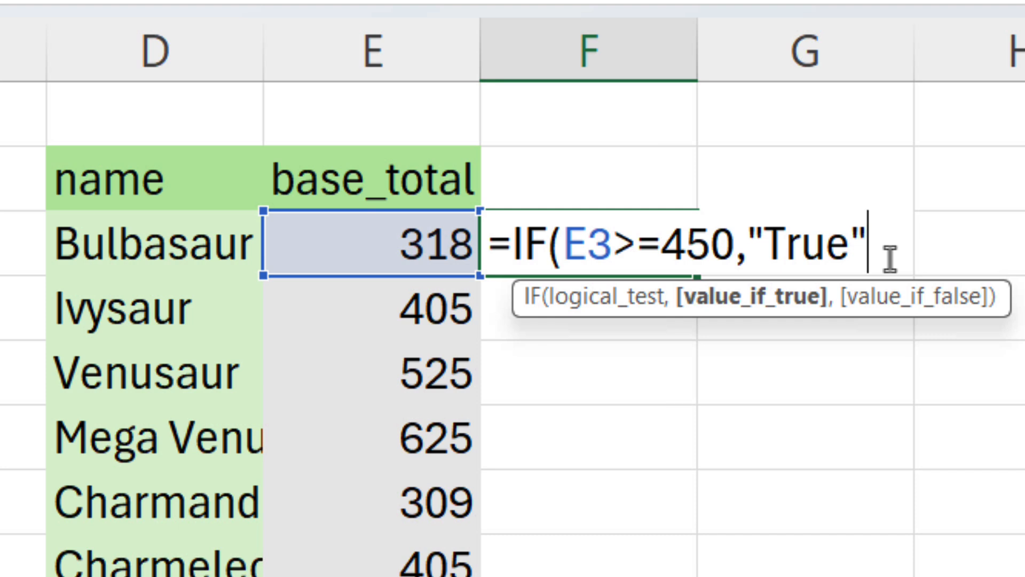
key(Left)
key(Left)
key(Left)
key(Left)
key(Left)
key(Right)
key(Right)
text(,)
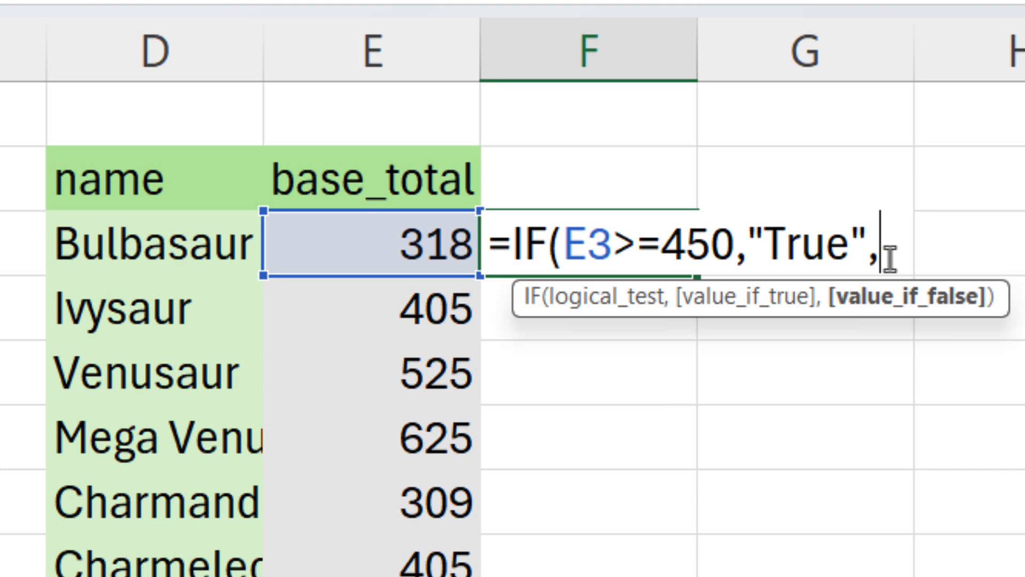
text("Fal)
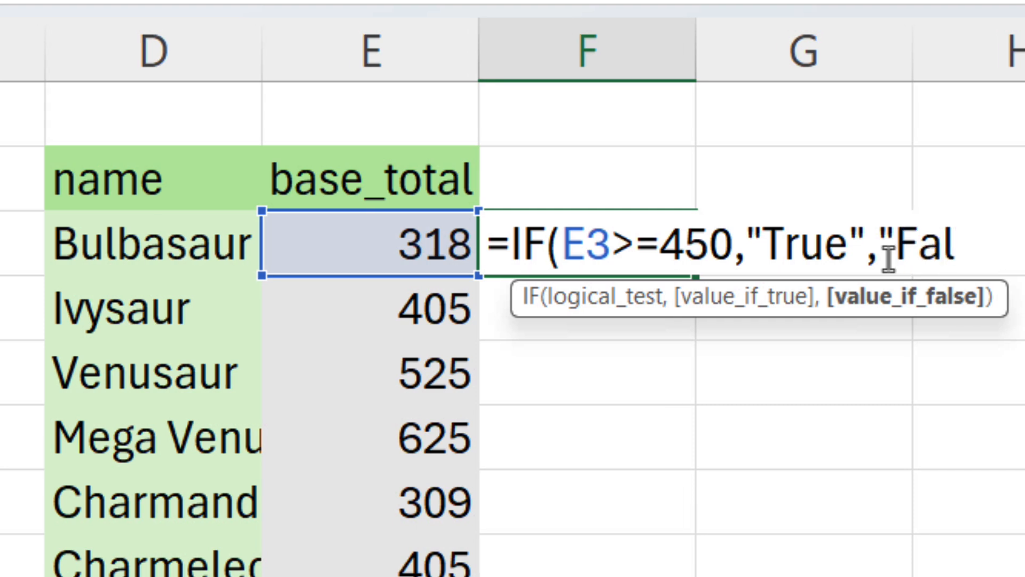
text(se")
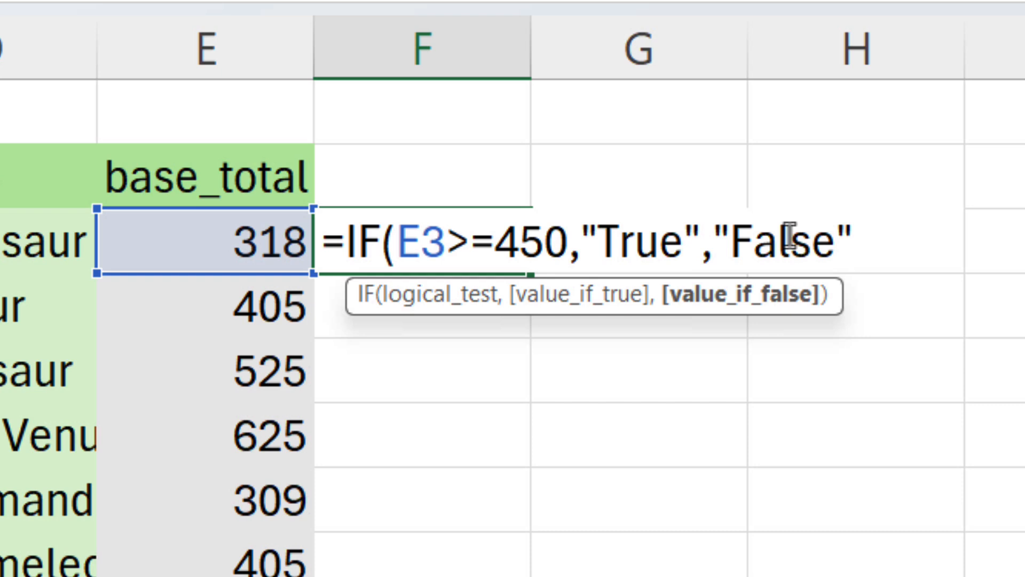
text())
key(Return)
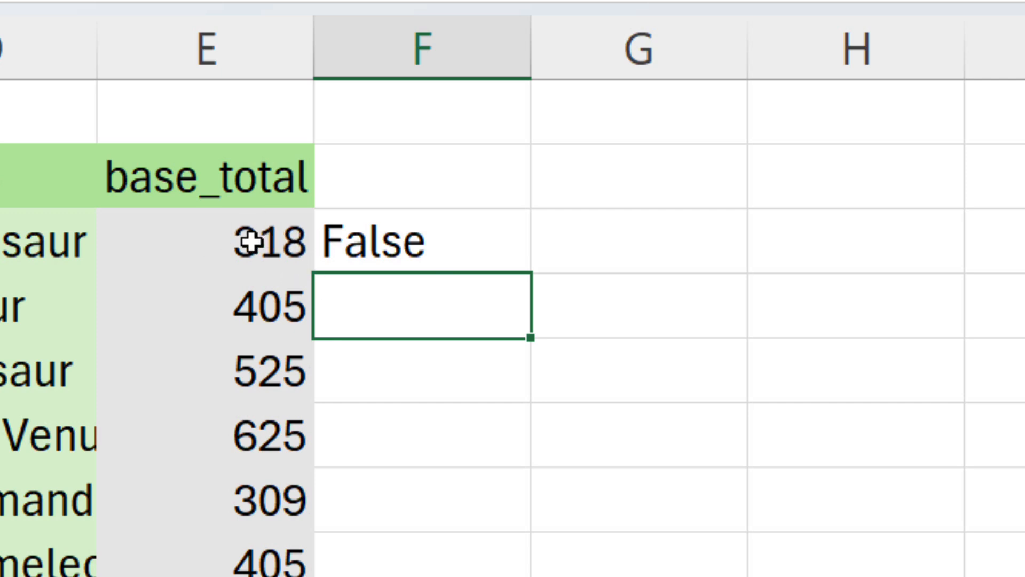
- Fill the F3 formula down column F through row 15
click(418, 236)
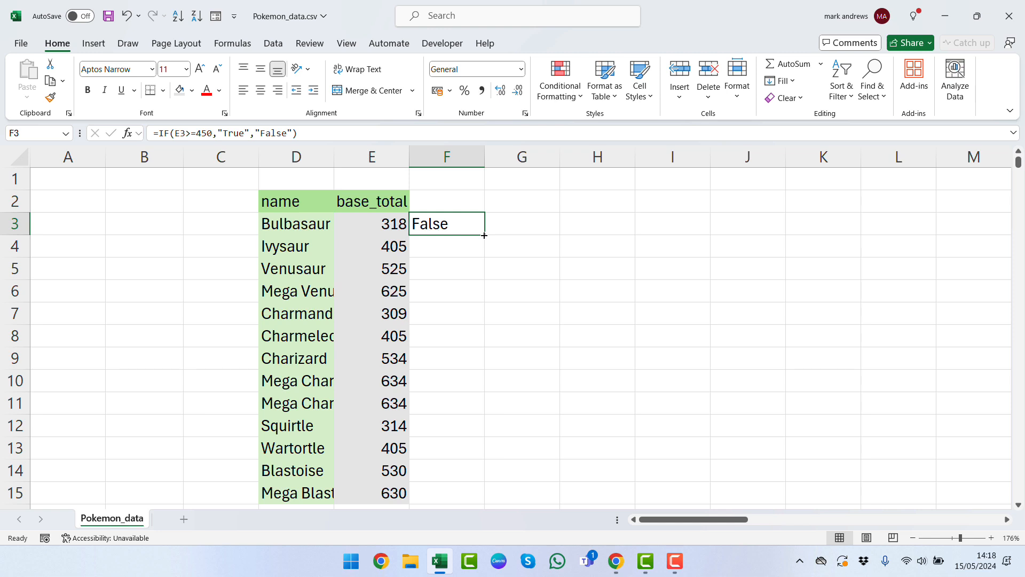
drag(483, 235, 463, 502)
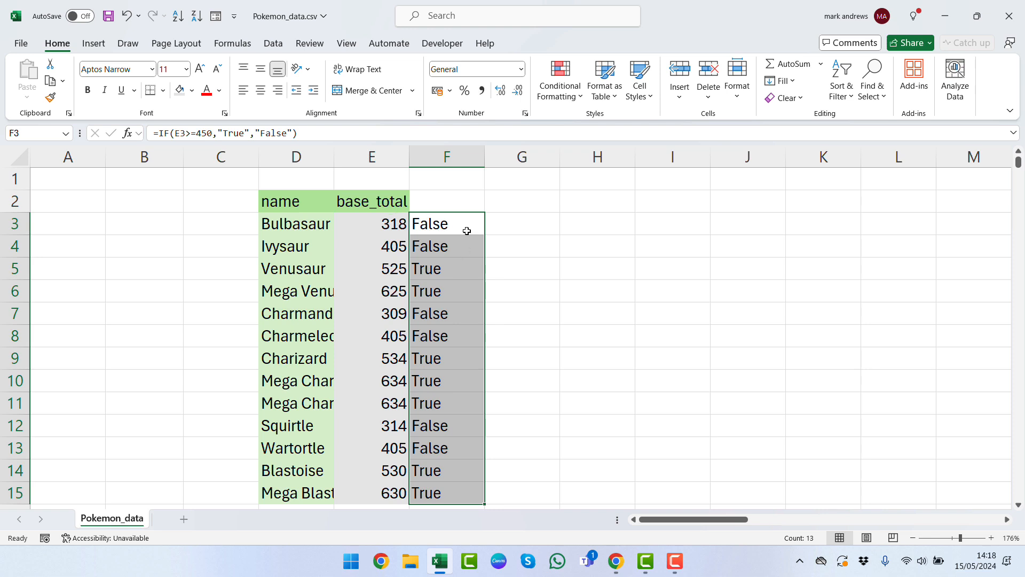
- Inspect the copied formulas in the column F cells one by one
click(436, 268)
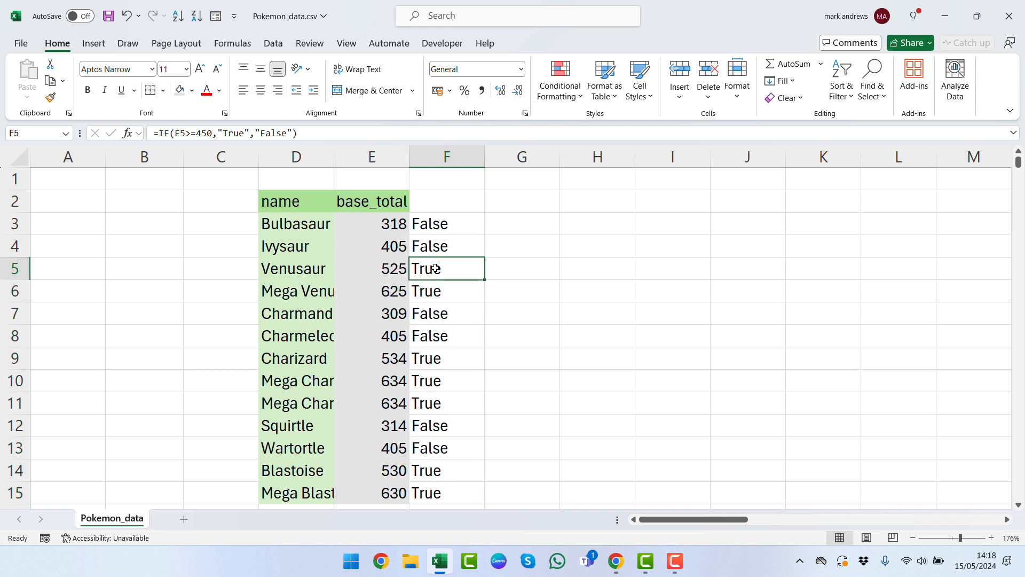
click(438, 248)
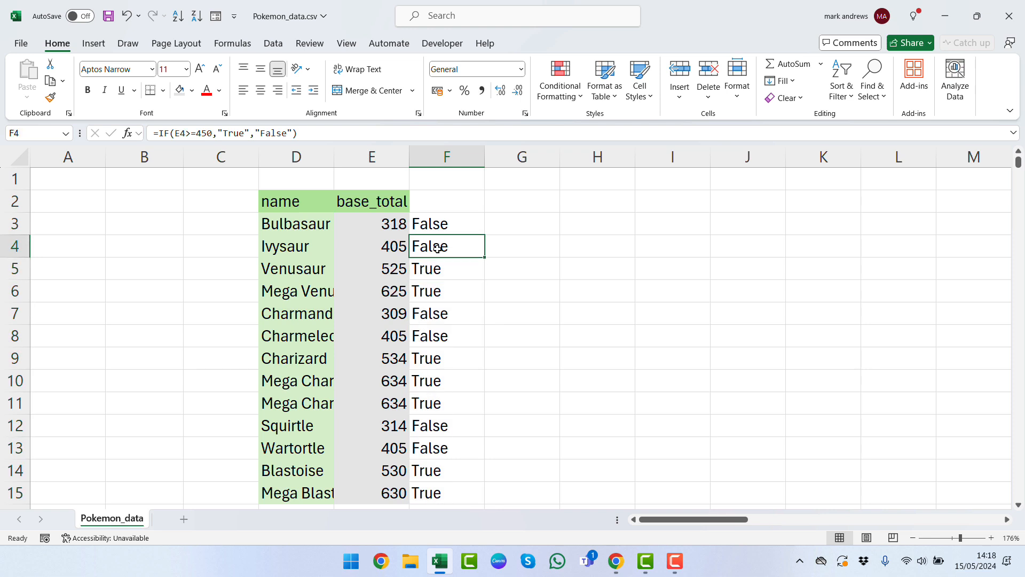
click(437, 227)
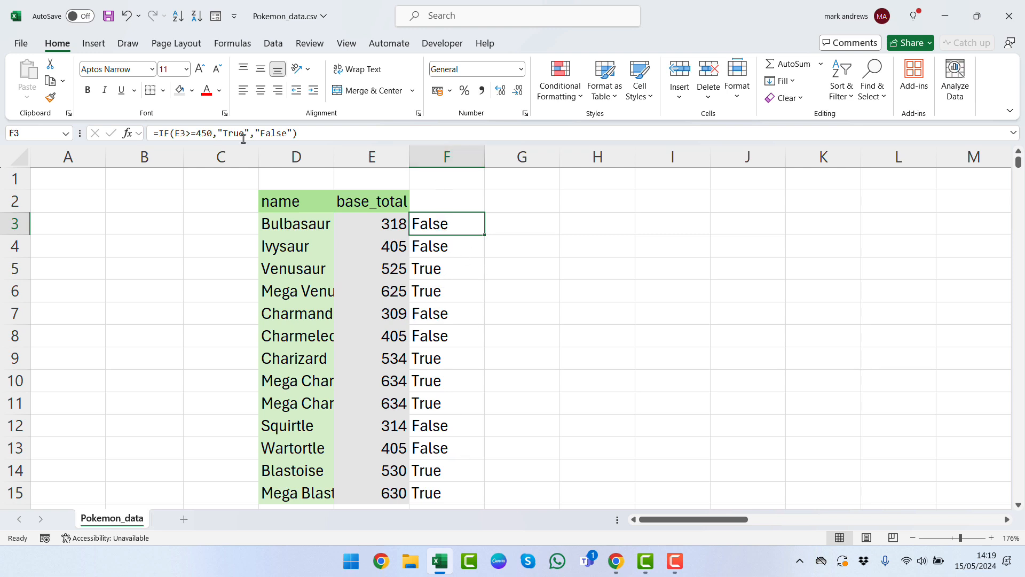
click(444, 251)
key(Down)
key(Down)
key(Down)
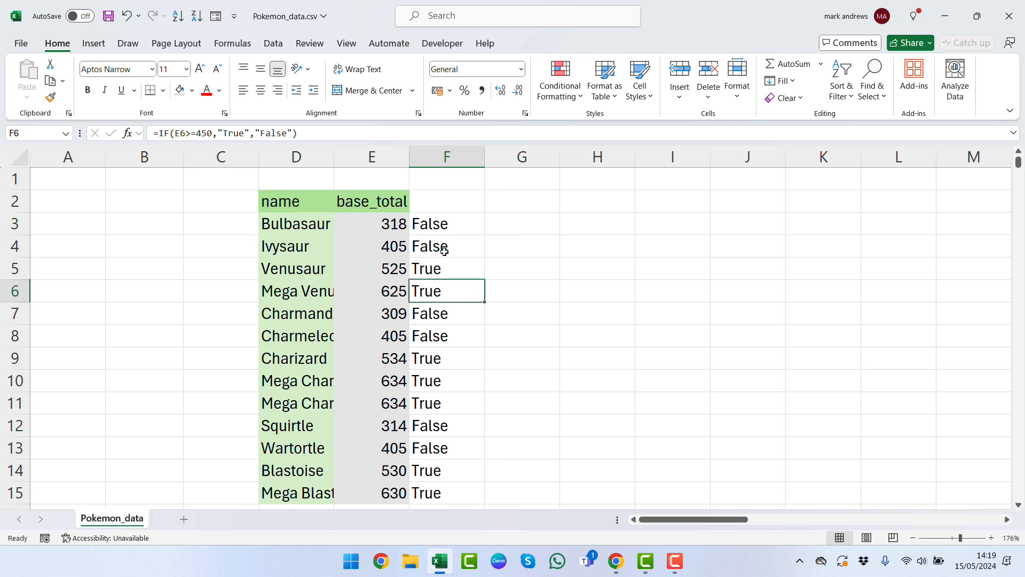
key(Down)
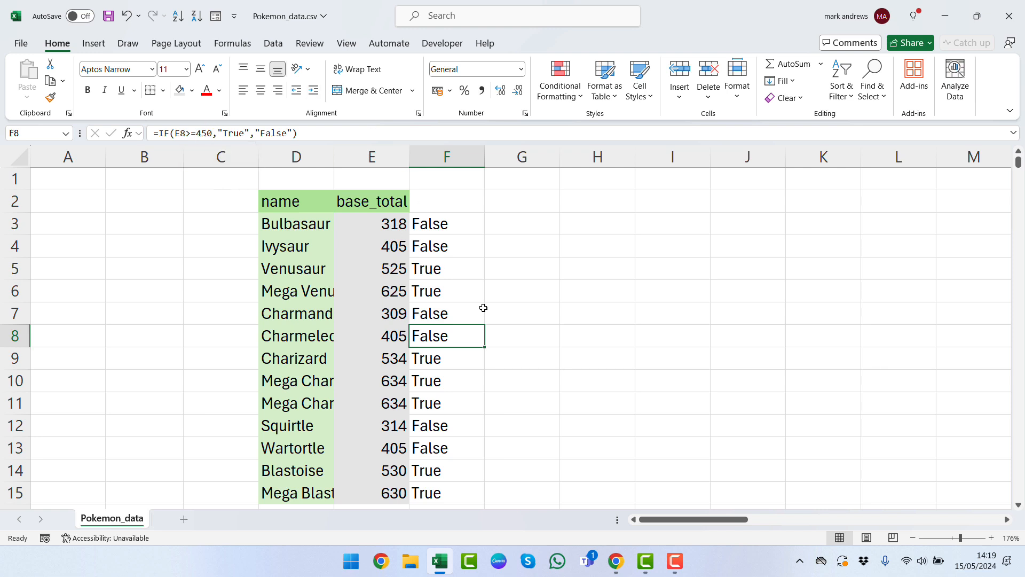
key(Down)
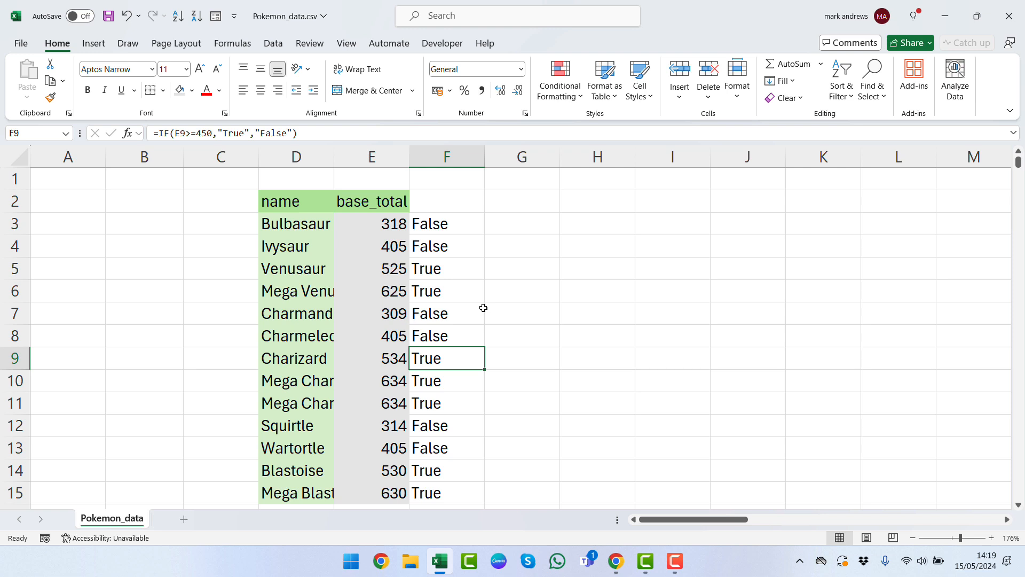
key(Down)
key(Down)
key(Down)
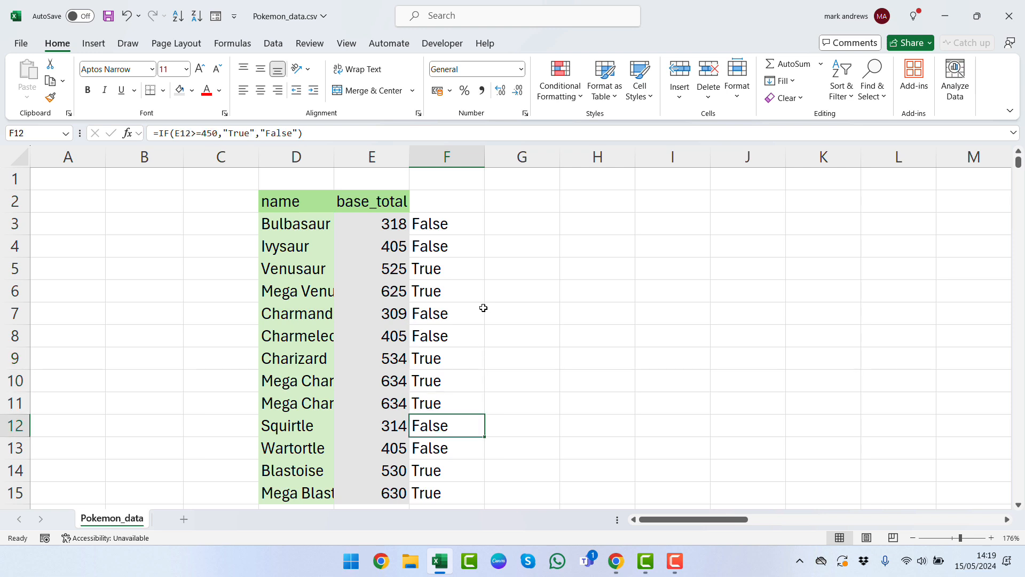
key(Up)
key(Up)
key(Up)
key(Up)
key(Up)
key(Up)
key(Up)
key(Up)
key(Up)
key(Up)
key(Up)
- Enter the header result in cell F2
key(Down)
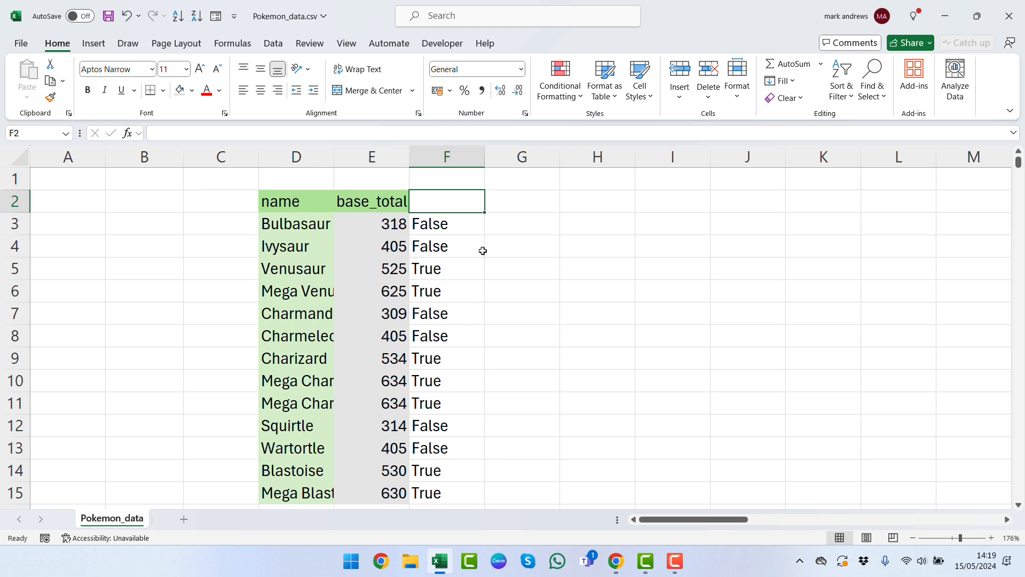
text(result)
key(ctrl+Return)
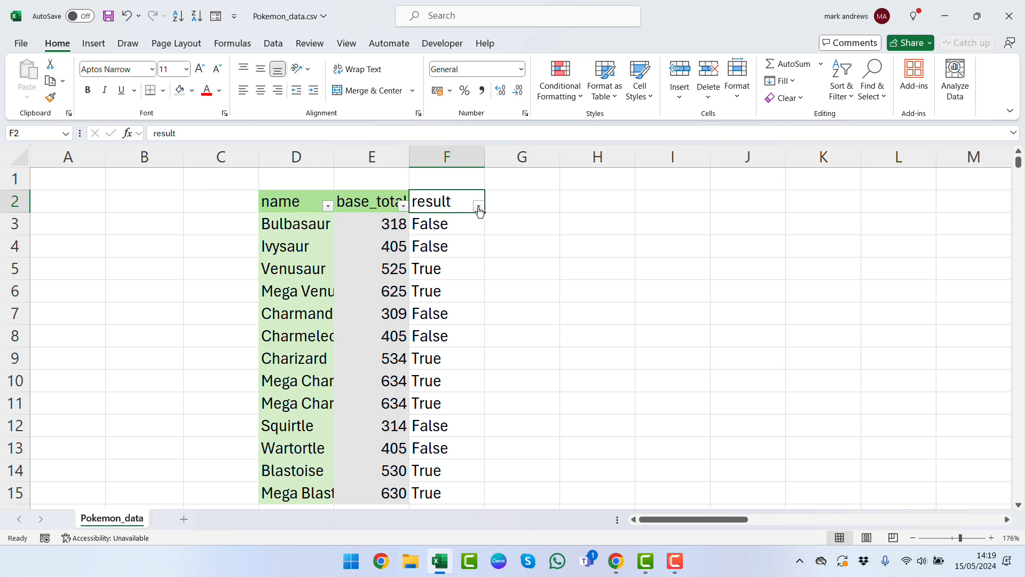
- Filter the result column to show only rows with True
click(478, 207)
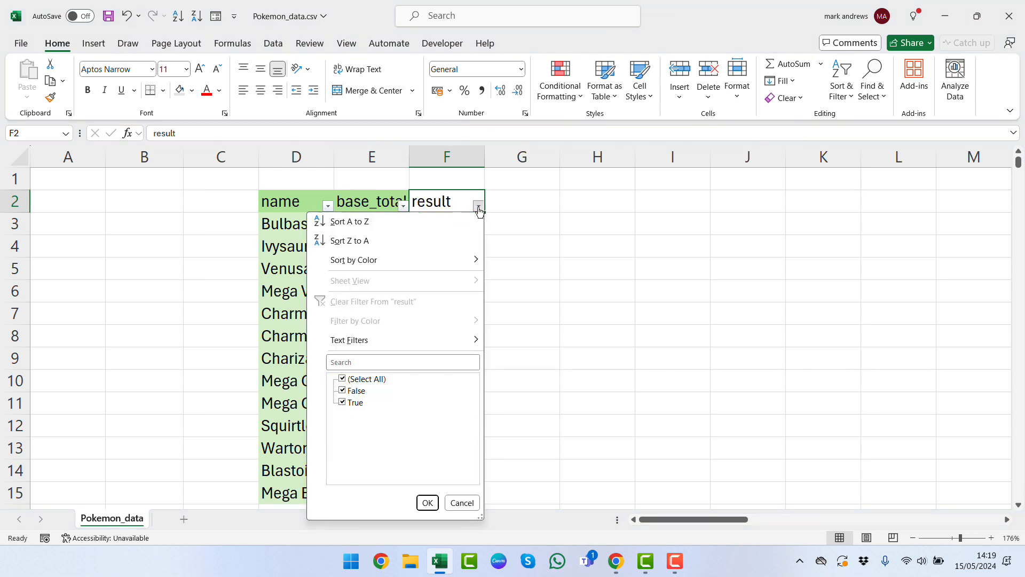
click(364, 380)
click(350, 403)
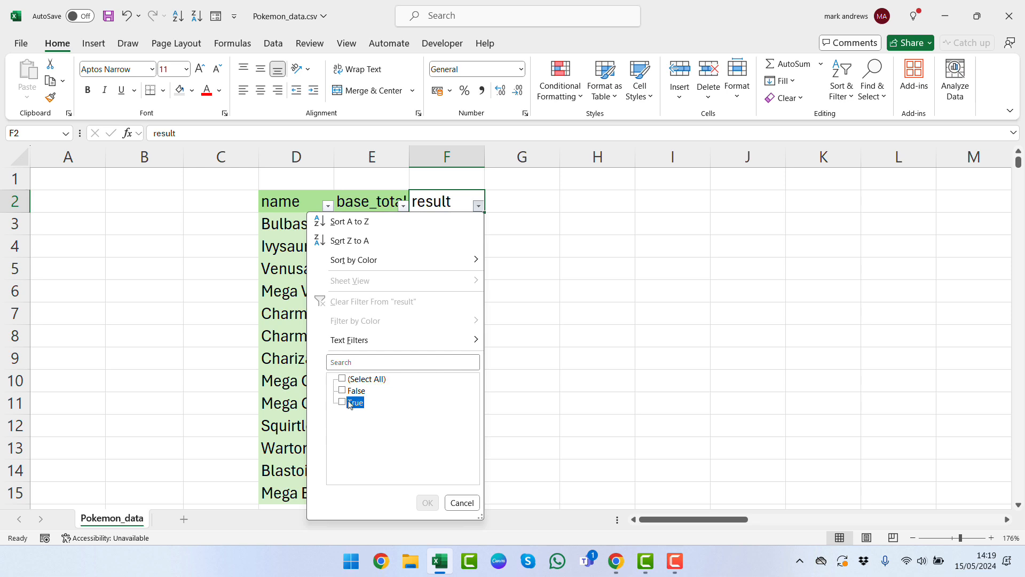
click(427, 502)
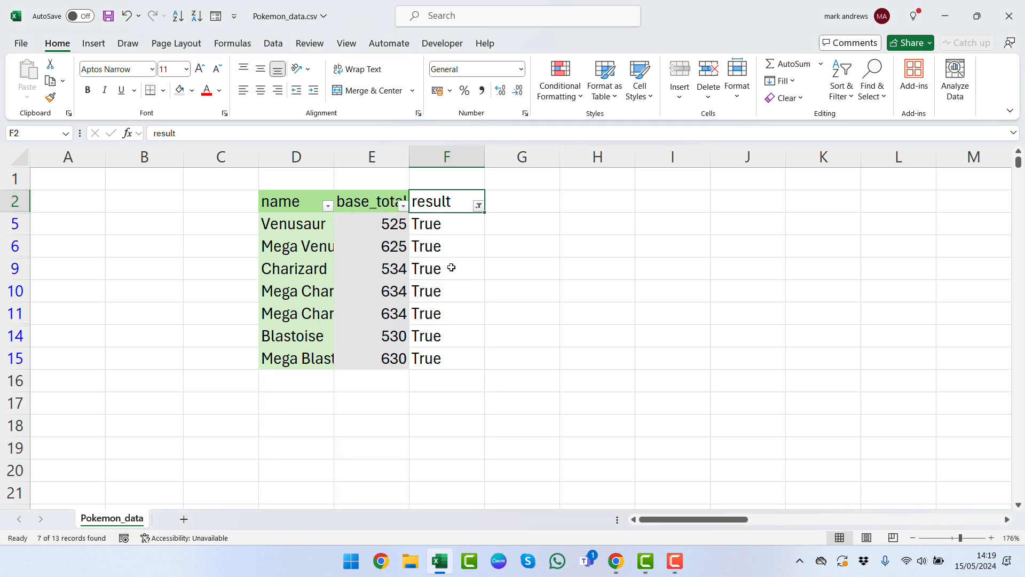